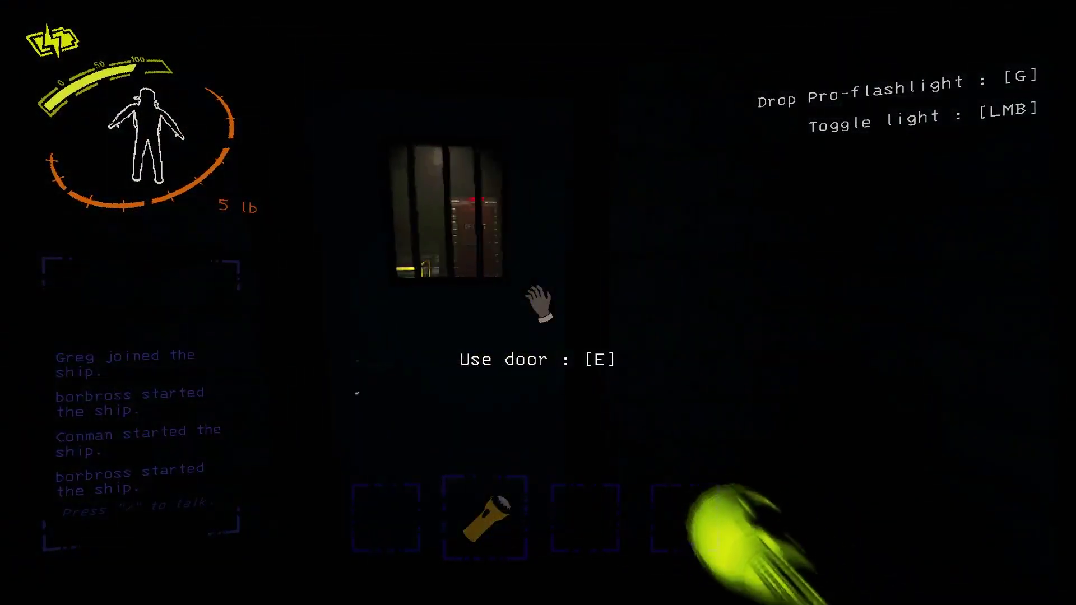
{"action": "key", "text": "e"}
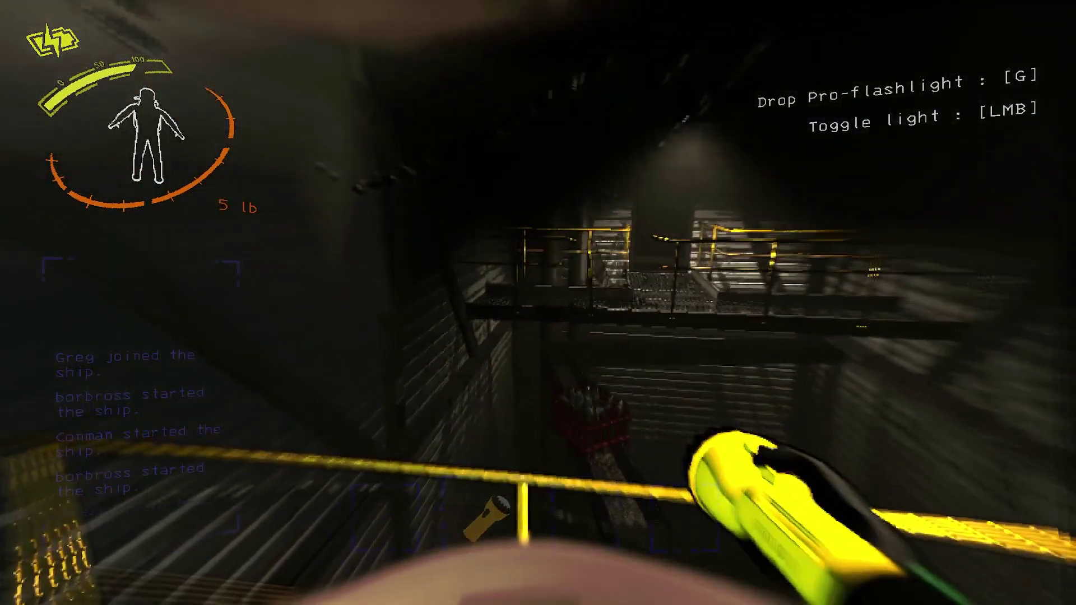
{"action": "scroll", "coordinate": [538, 303], "scroll_direction": "up", "scroll_amount": 1}
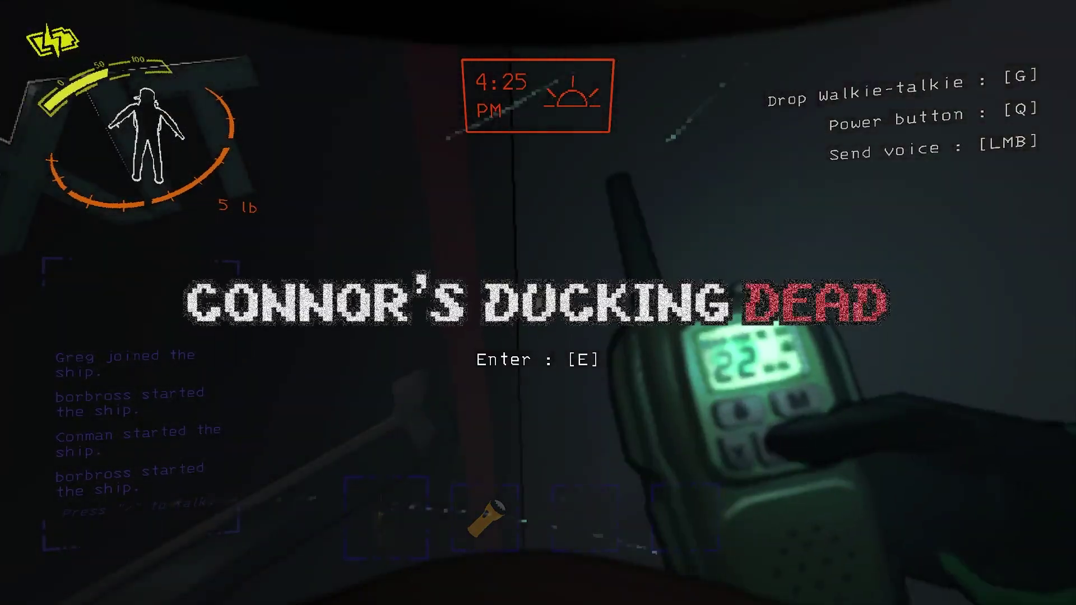
{"action": "key", "text": "e"}
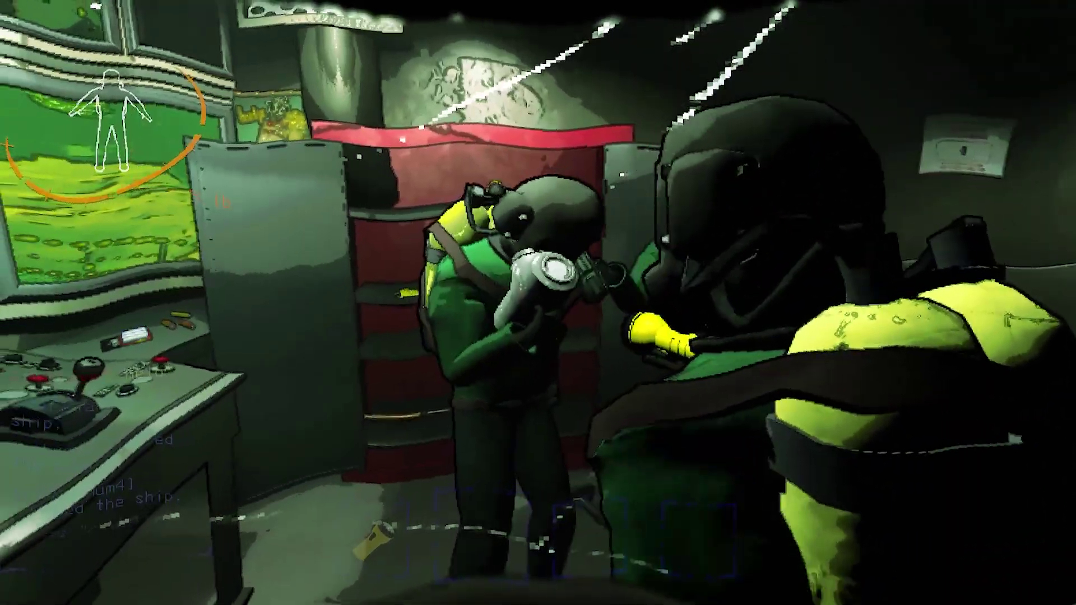